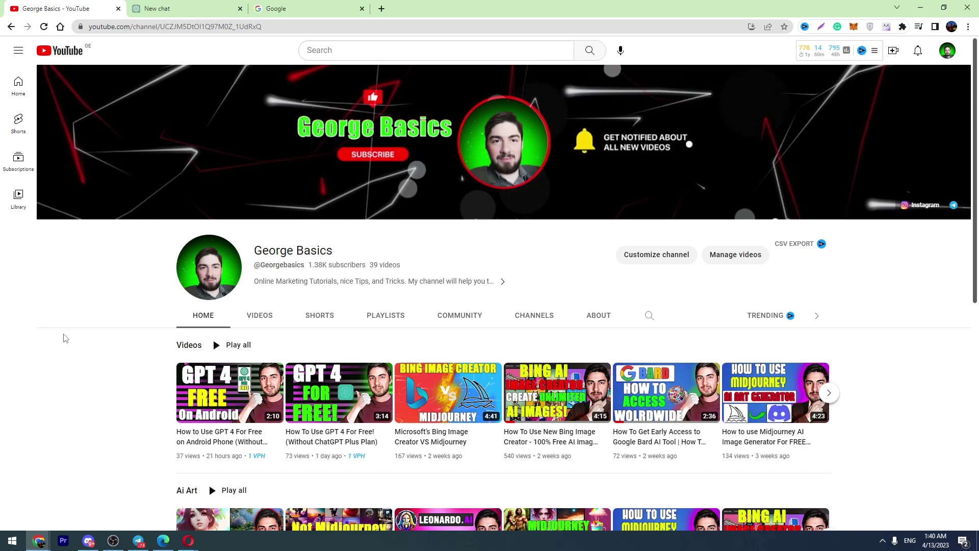
Search Google for "merlin chrome extension"
left_click(291, 8)
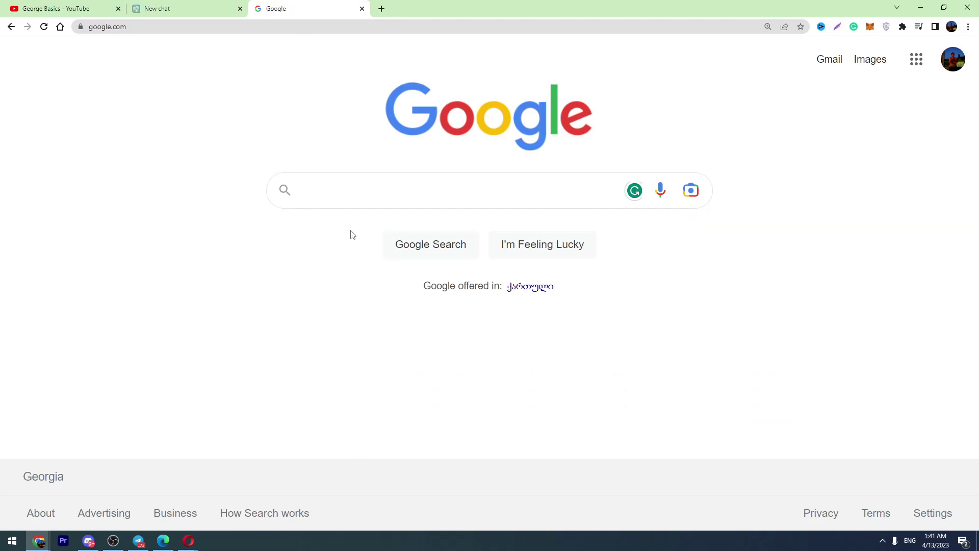
left_click(315, 197)
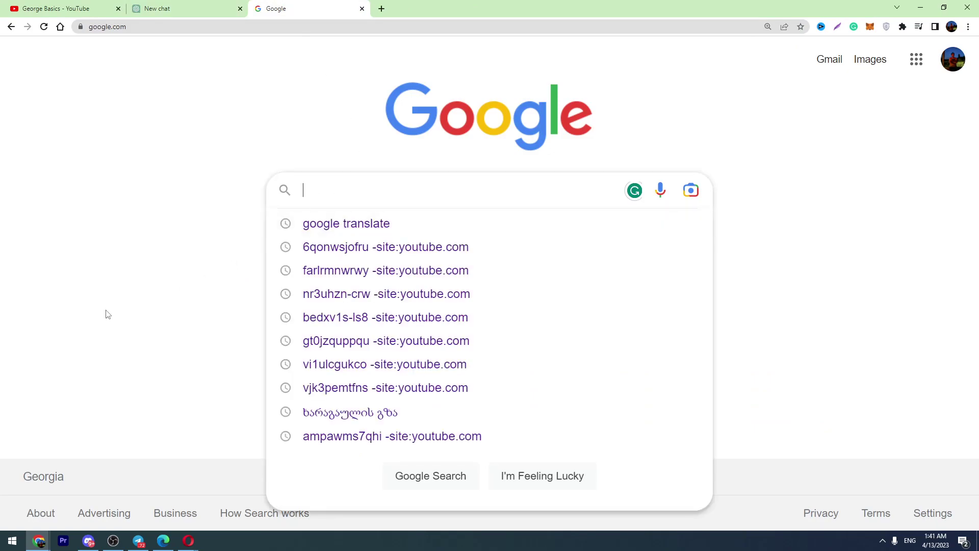
type("me")
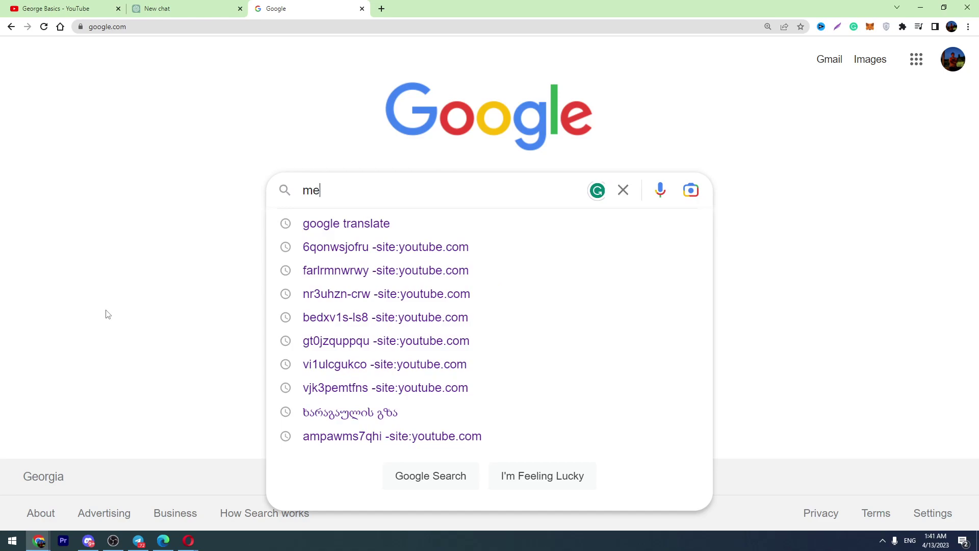
type("rlin chrom")
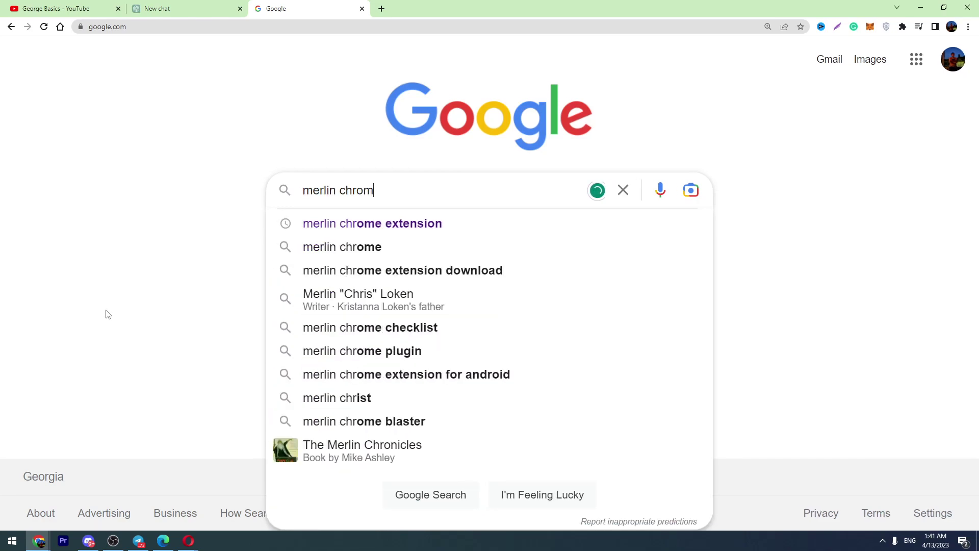
type("e extension")
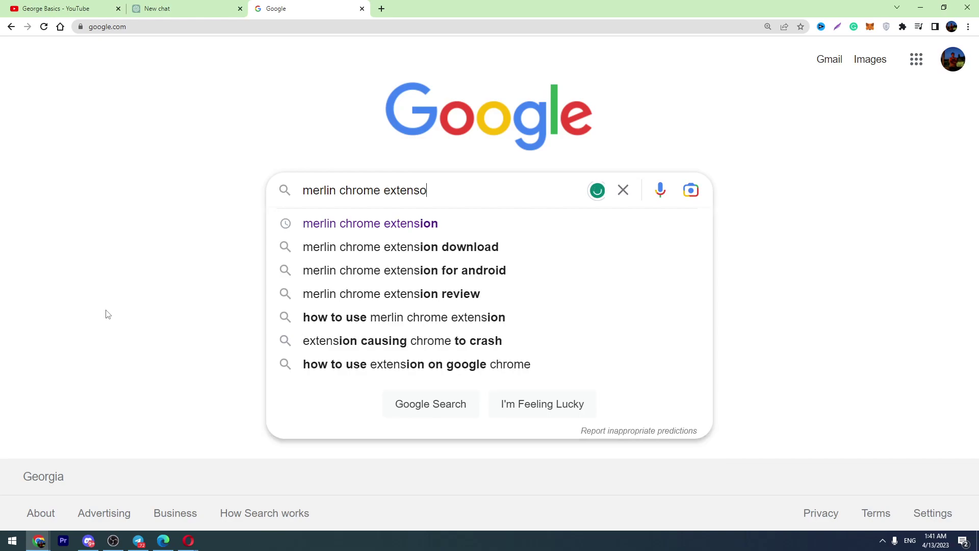
key("Return")
Open the Chrome Web Store page of Merlin - ChatGPT Assistant for All Websites and add the extension to Chrome
middle_click(129, 226)
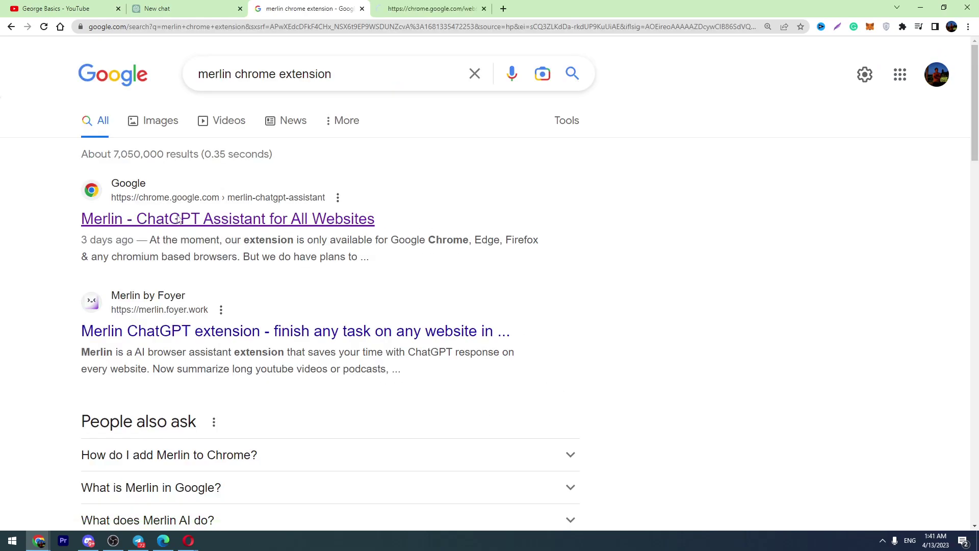
key("ctrl+Tab")
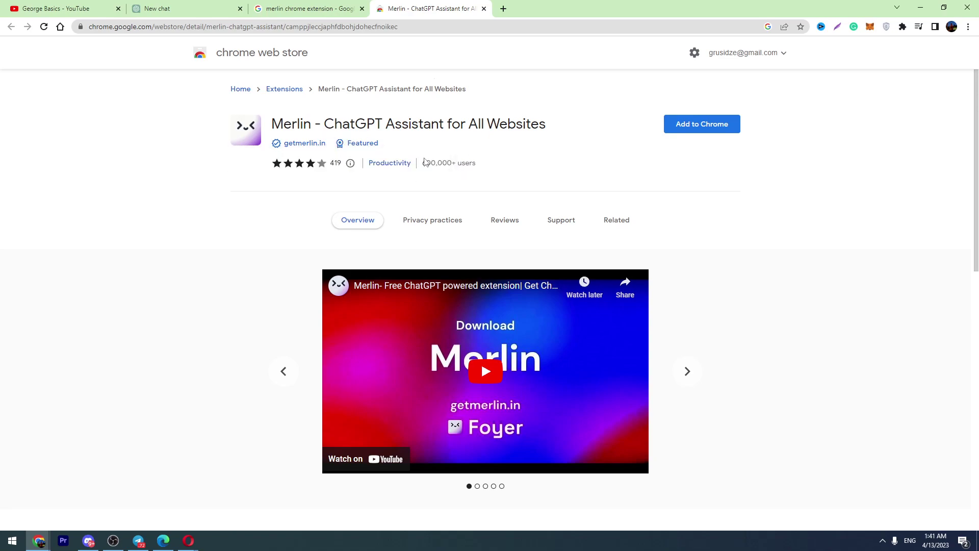
left_click(692, 126)
left_click(568, 109)
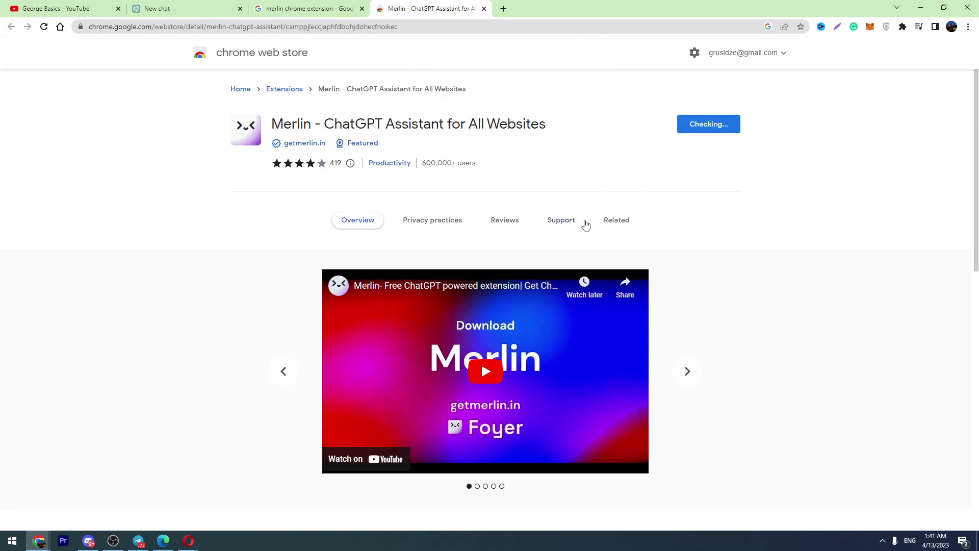
Pin the Merlin - ChatGPT Assistant extension in the browser's extension list
left_click(903, 26)
scroll(813, 153, "down", 1)
scroll(812, 155, "up", 1)
left_click(870, 162)
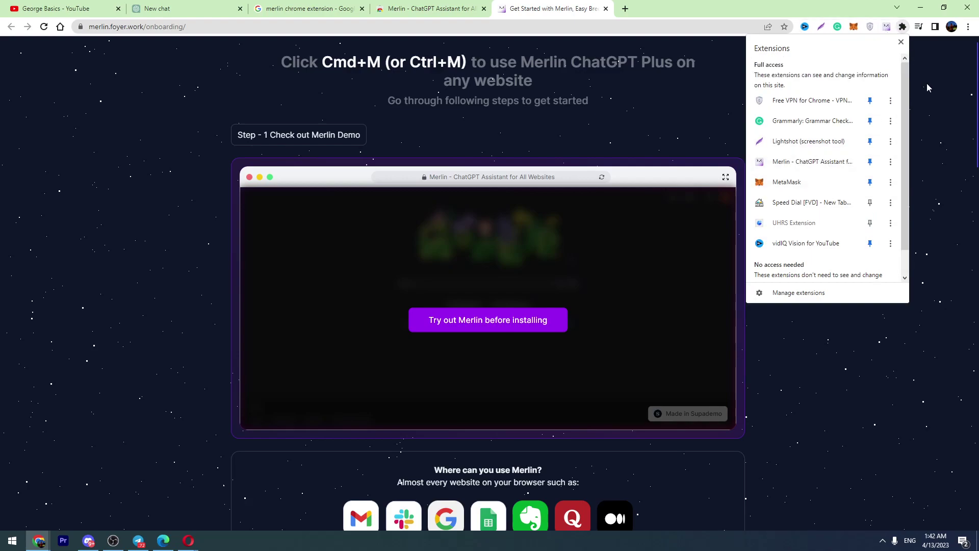
Open the pinned Merlin extension and go to its sign-in page
left_click(892, 28)
left_click(889, 26)
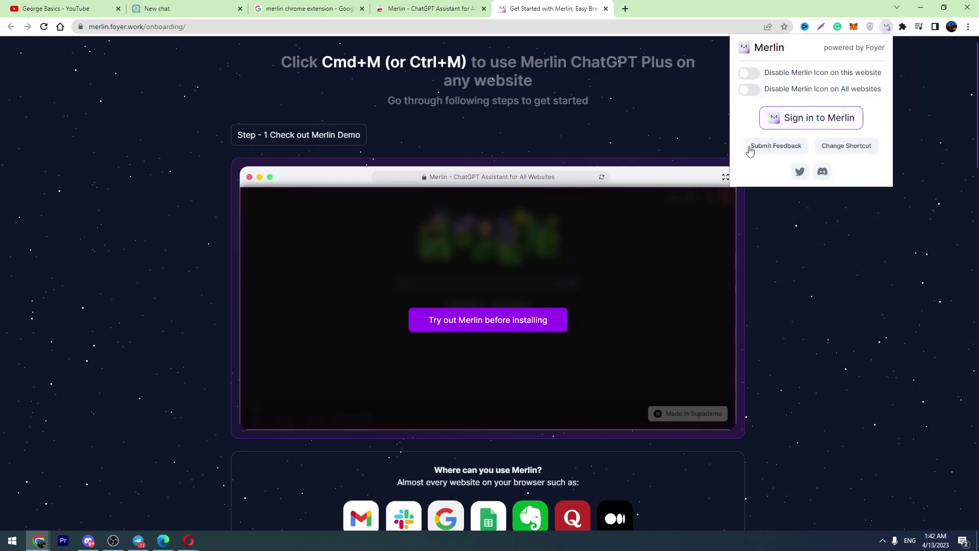
left_click(794, 127)
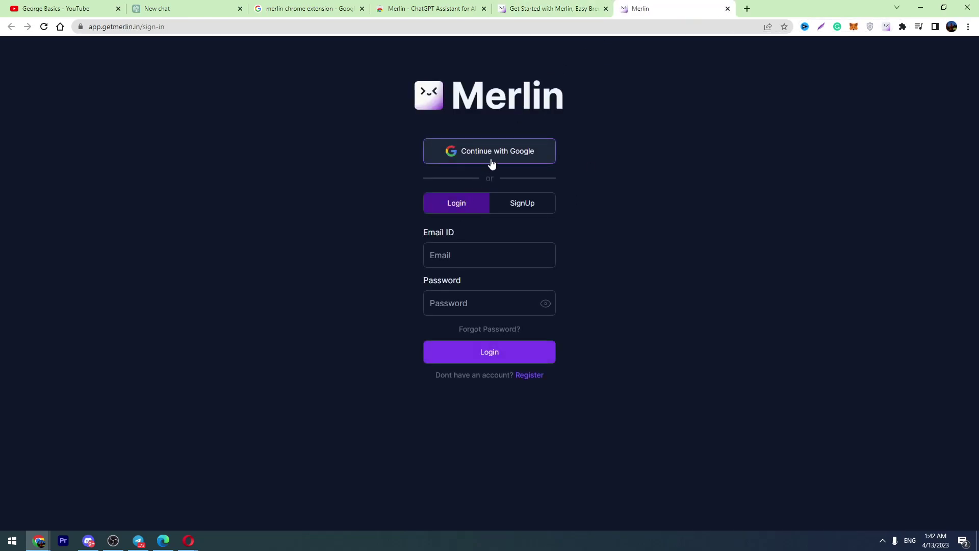
Register a new Merlin account by entering the name, the e-mail address and the account password in the sign-up form
left_click(526, 214)
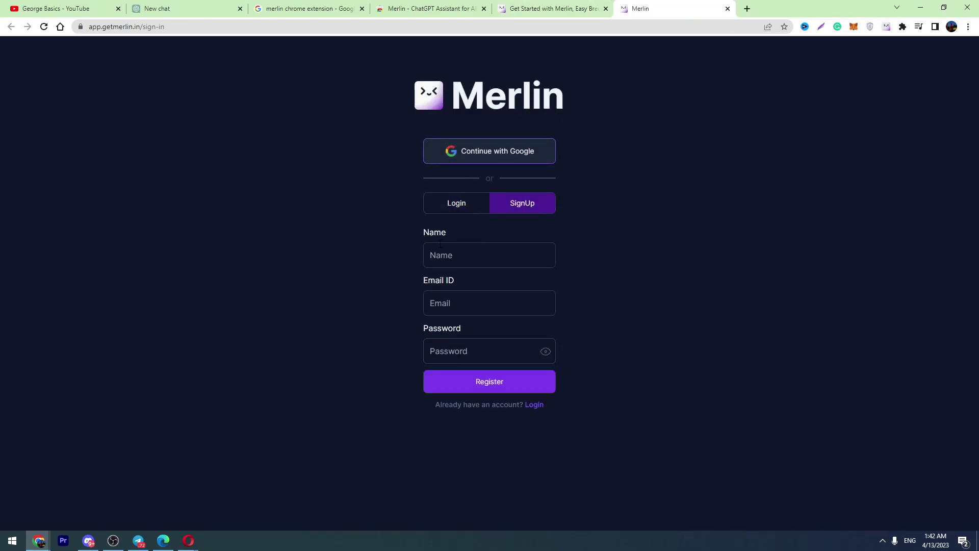
left_click(484, 255)
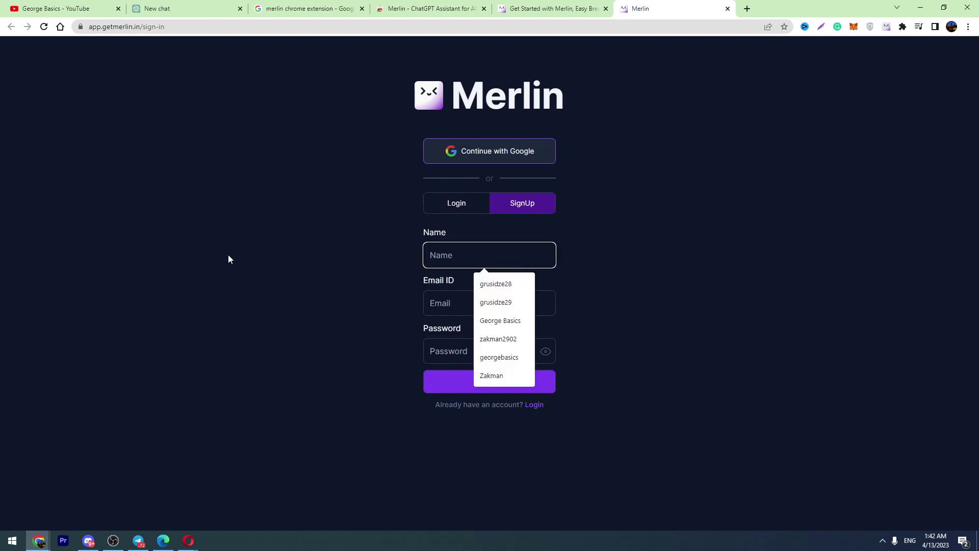
key("Down")
key("Down")
key("Down")
key("Return")
left_click(459, 303)
left_click(437, 352)
left_click(445, 352)
type("*********")
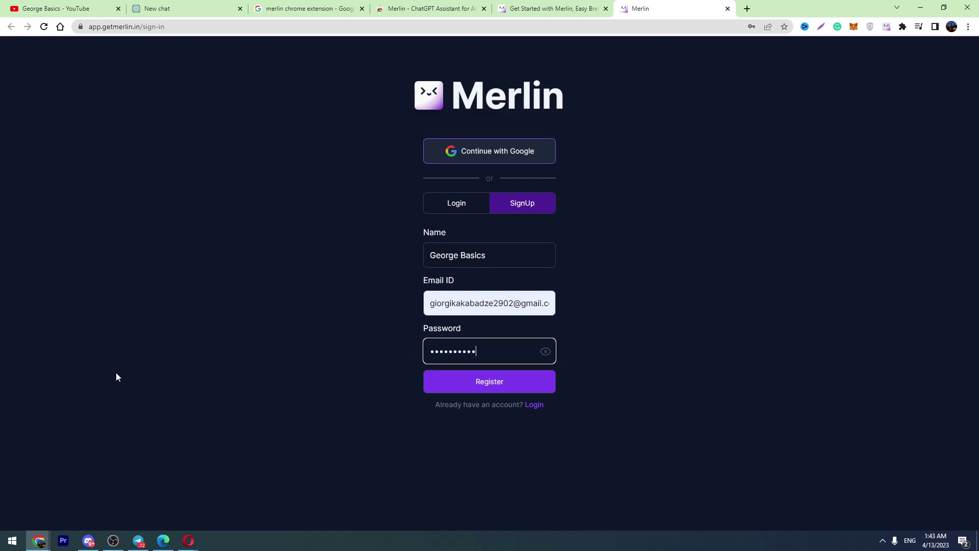
left_click(448, 386)
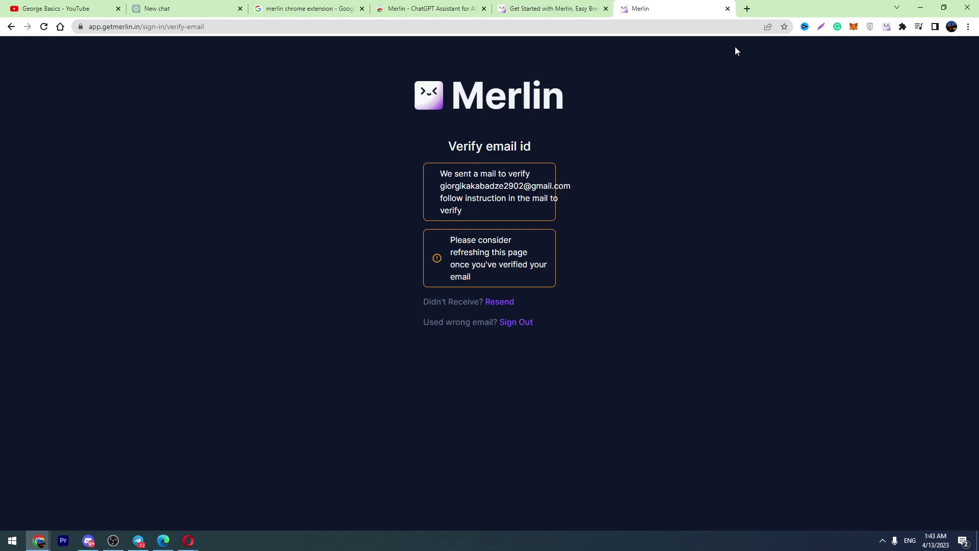
Verify the account through the link in Merlin's Gmail message and reload the Merlin page awaiting verification
left_click(747, 8)
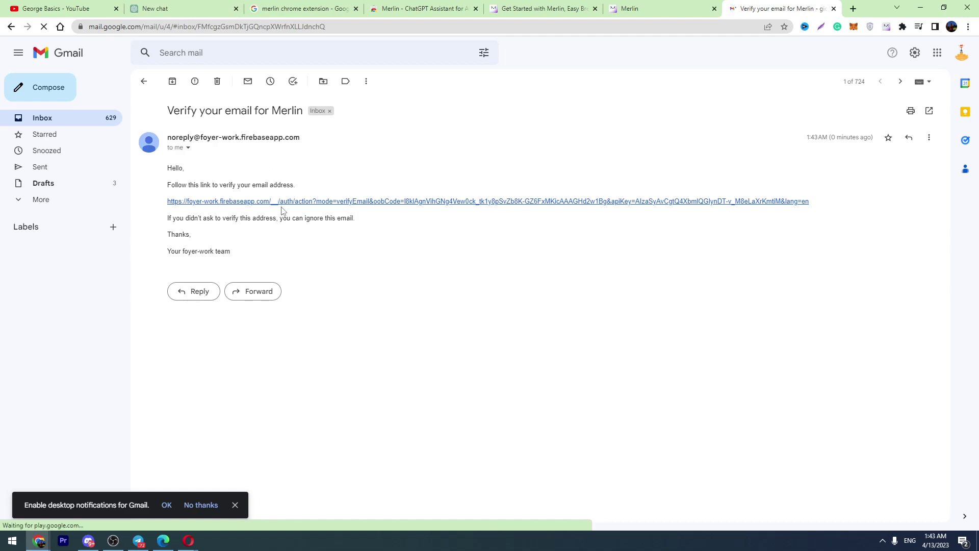
left_click(304, 201)
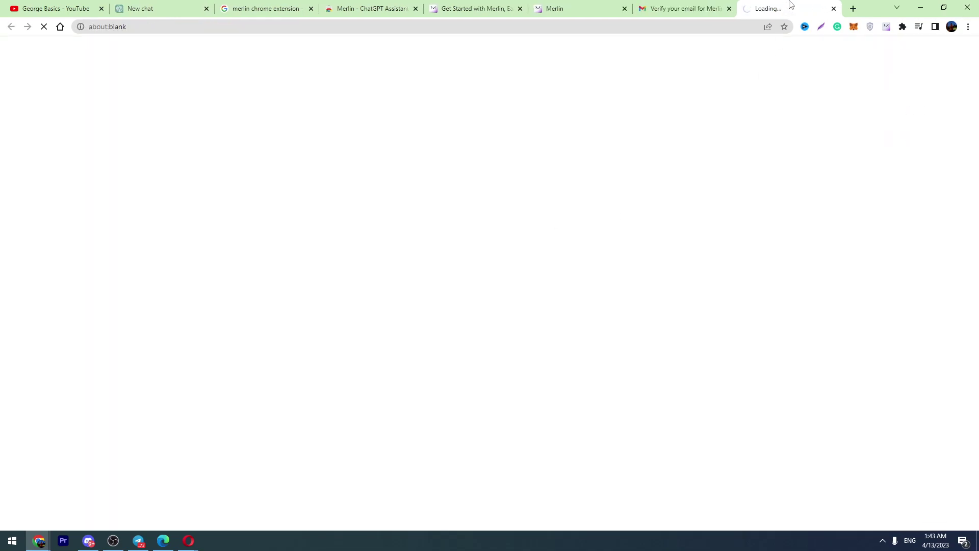
left_click(557, 5)
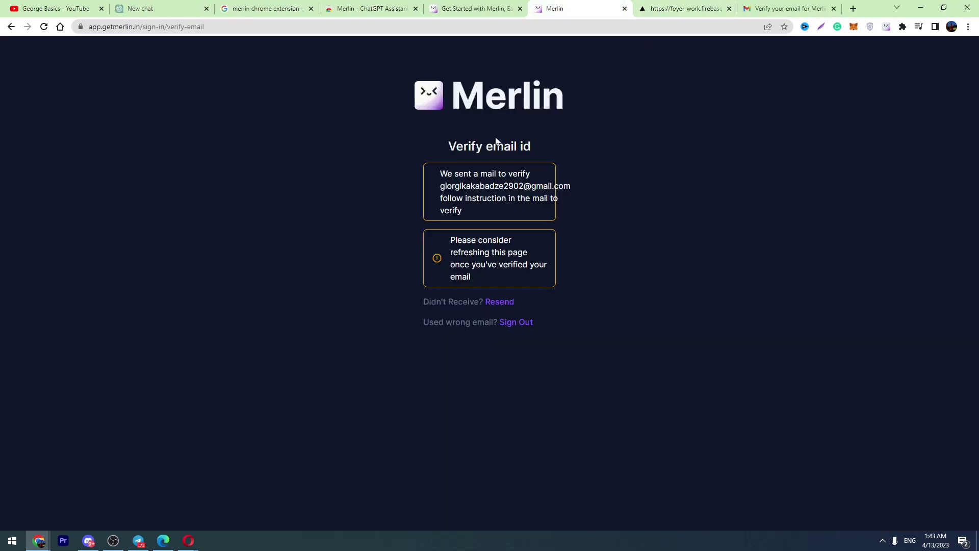
left_click(44, 26)
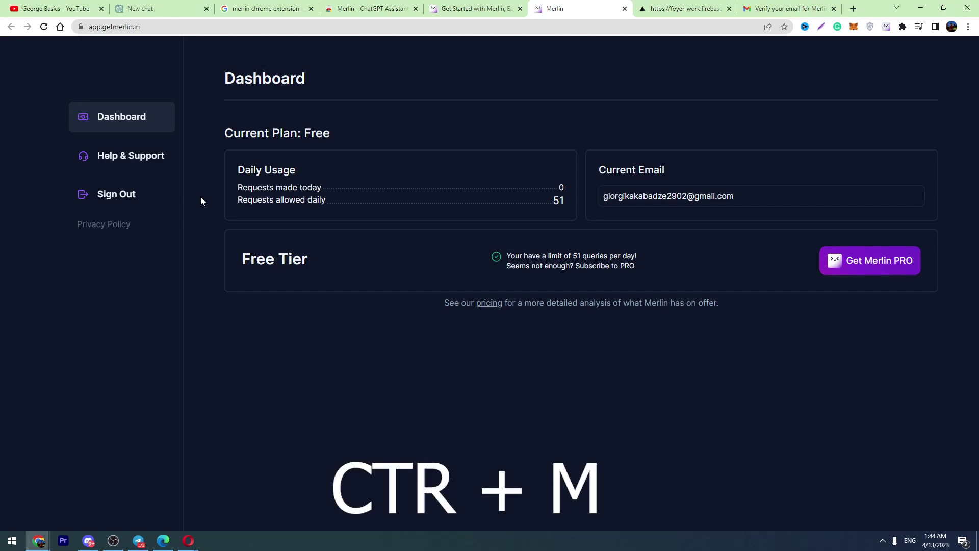
Bring up the Merlin prompt window over the dashboard, reposition it and switch its model to GPT 4
key("ctrl+m")
left_click_drag(423, 162, 267, 113)
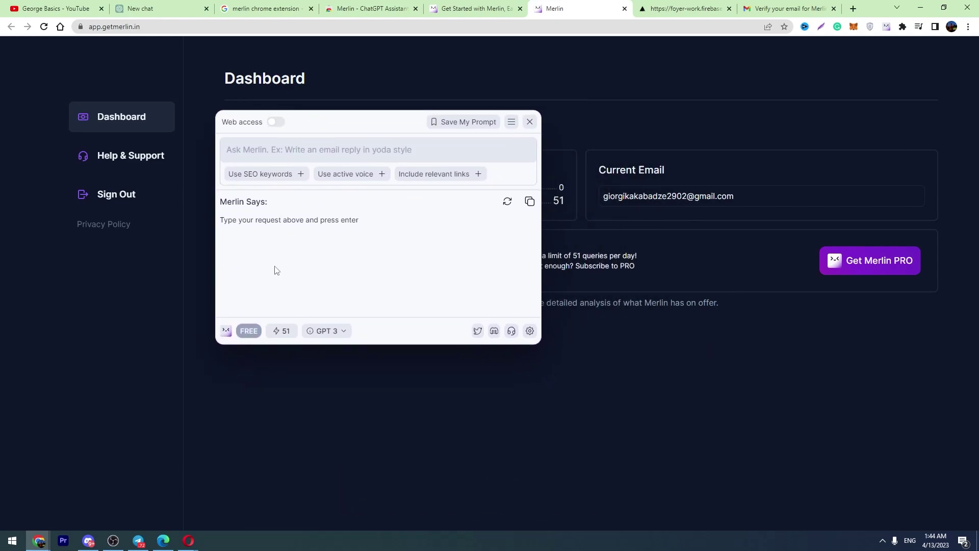
left_click(271, 148)
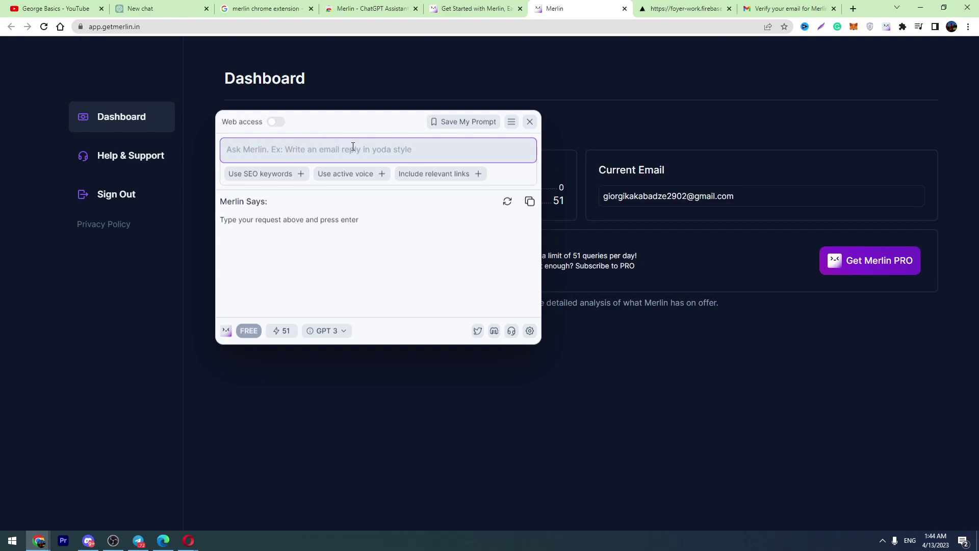
left_click(344, 333)
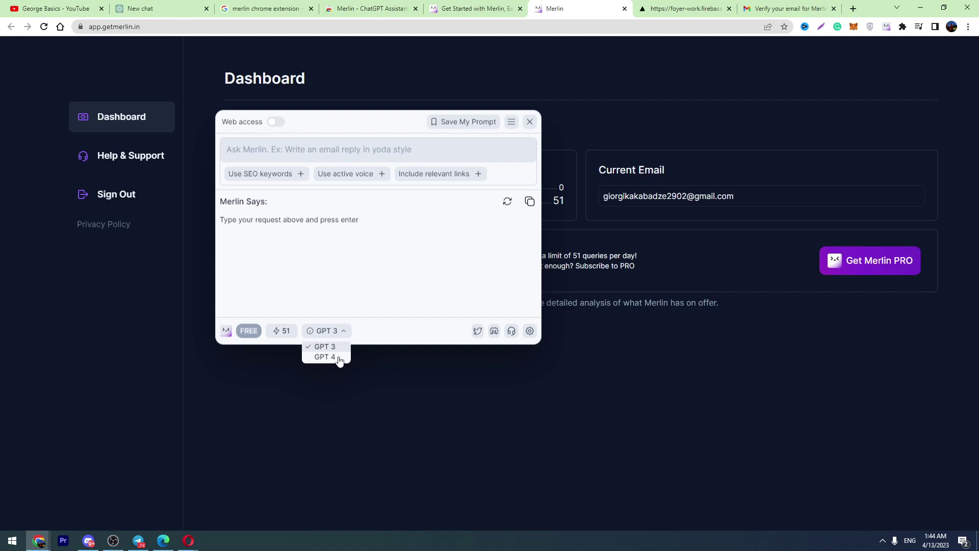
left_click(329, 358)
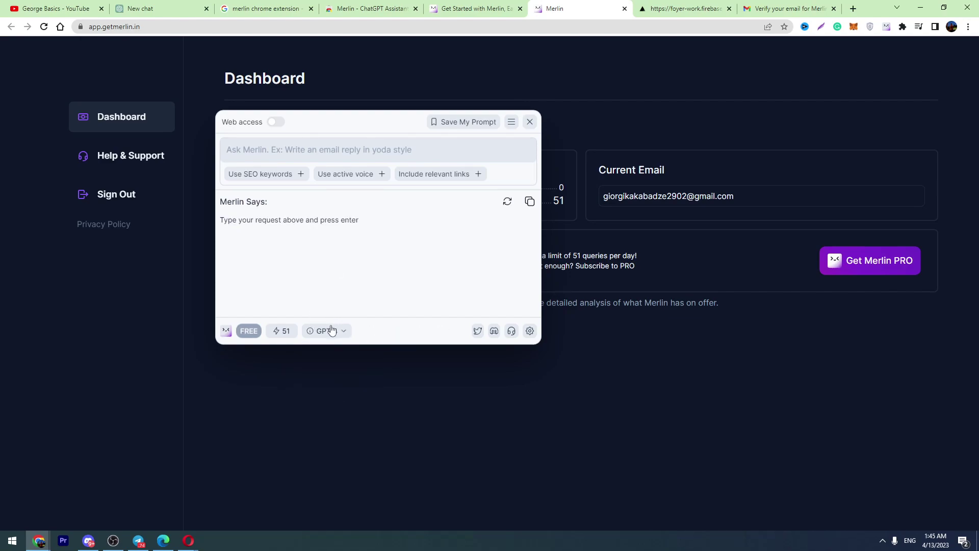
Ask Merlin "Will AI take human jobs?" using GPT 4
mouse_move(287, 341)
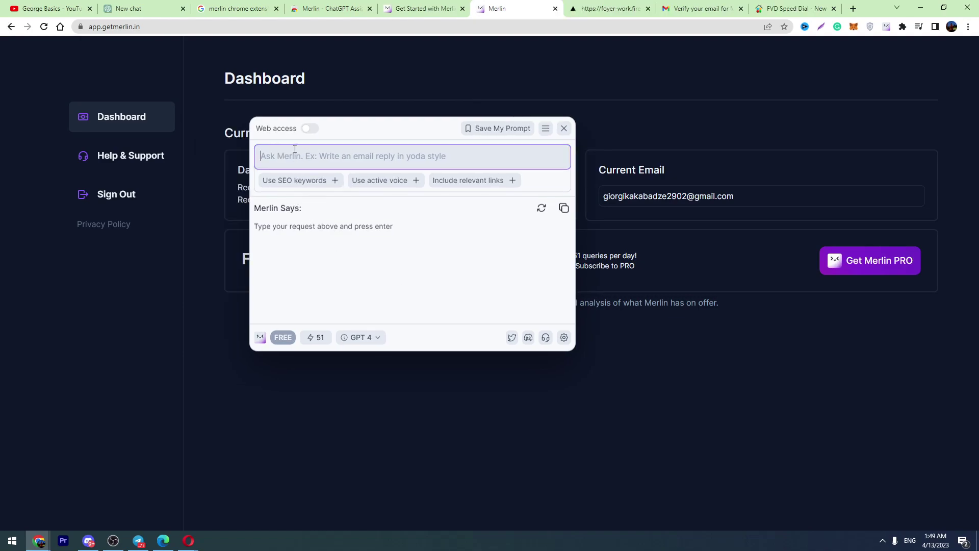
type("Will AI take human jobs?")
key("Return")
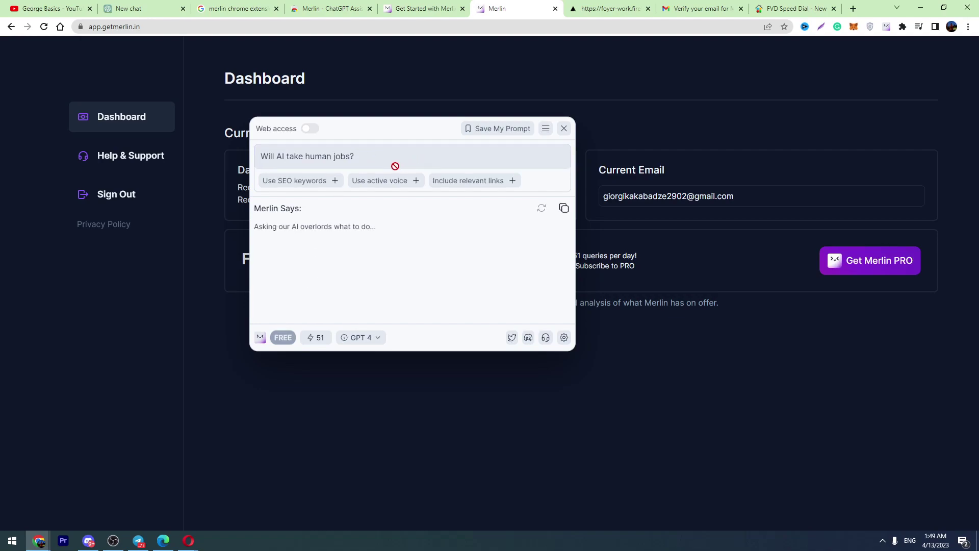
Extend the prompt with "Write 5 youtube titles about this topic" and submit it to Merlin
type("w")
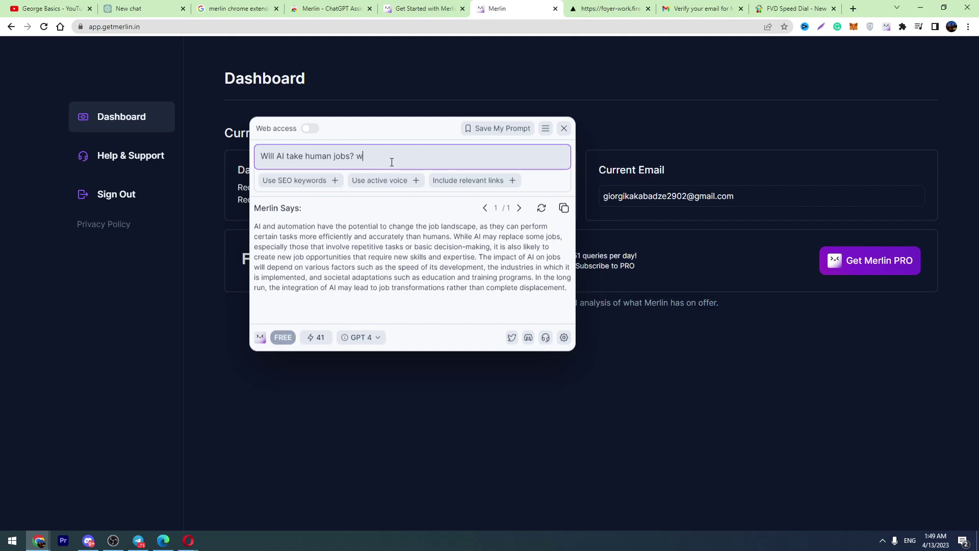
type("rite 5 youtube titles about this topic")
key("Return")
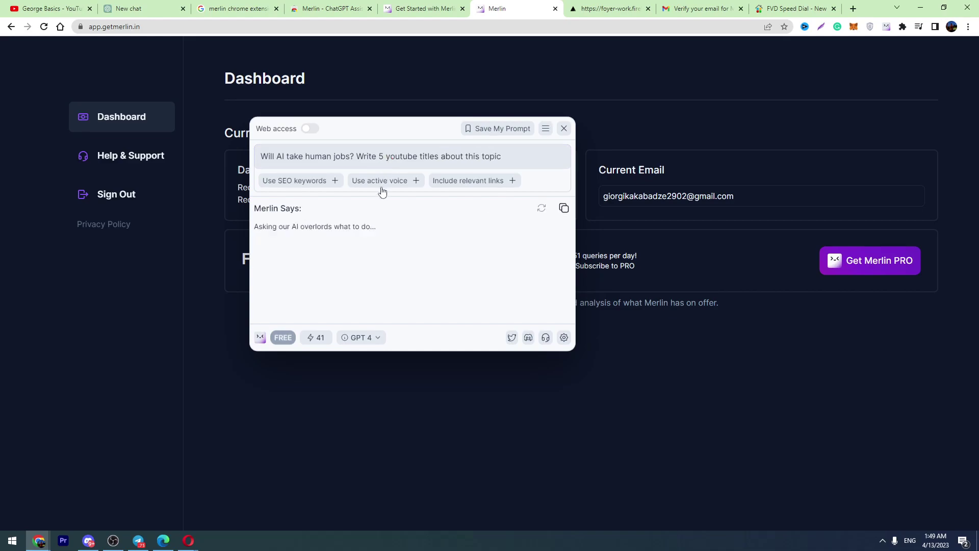